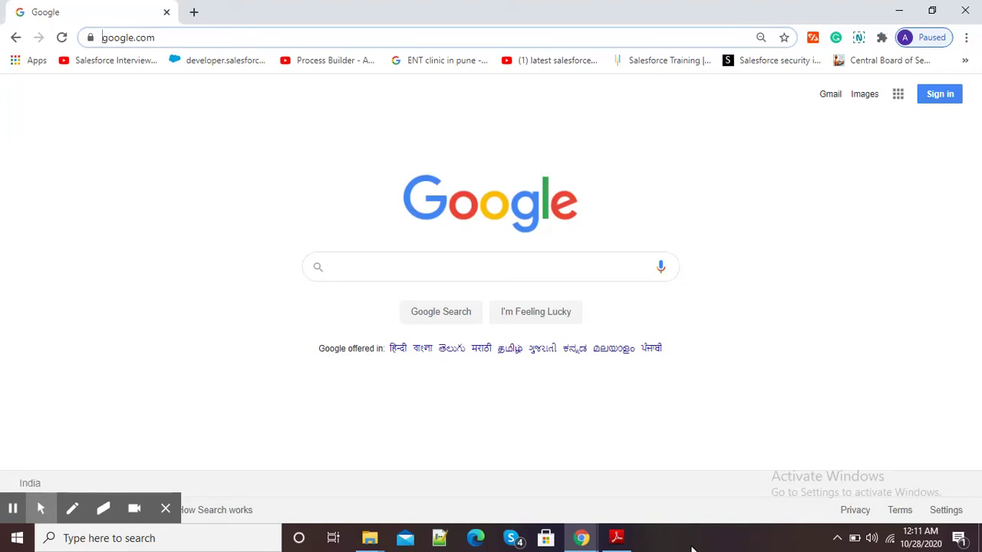
Look over the unsigned E-Content Preparation Guide PDF in Adobe Reader and return to the Google page in Chrome.
left_click(618, 540)
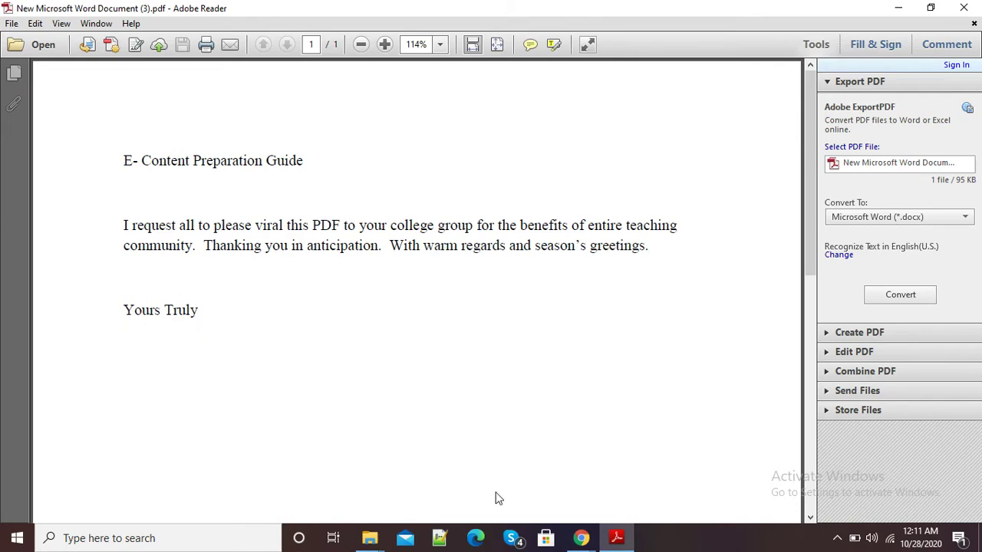
left_click(582, 539)
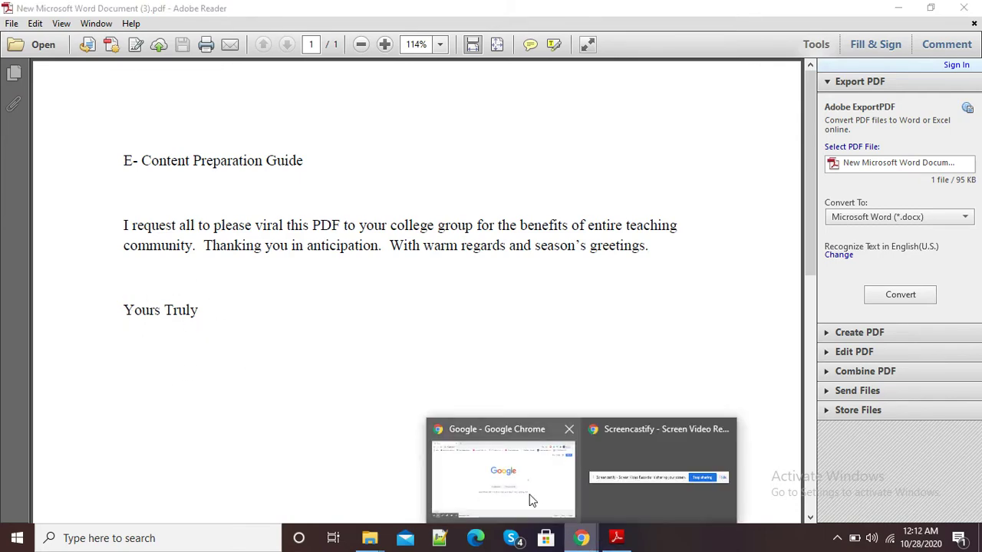
left_click(529, 499)
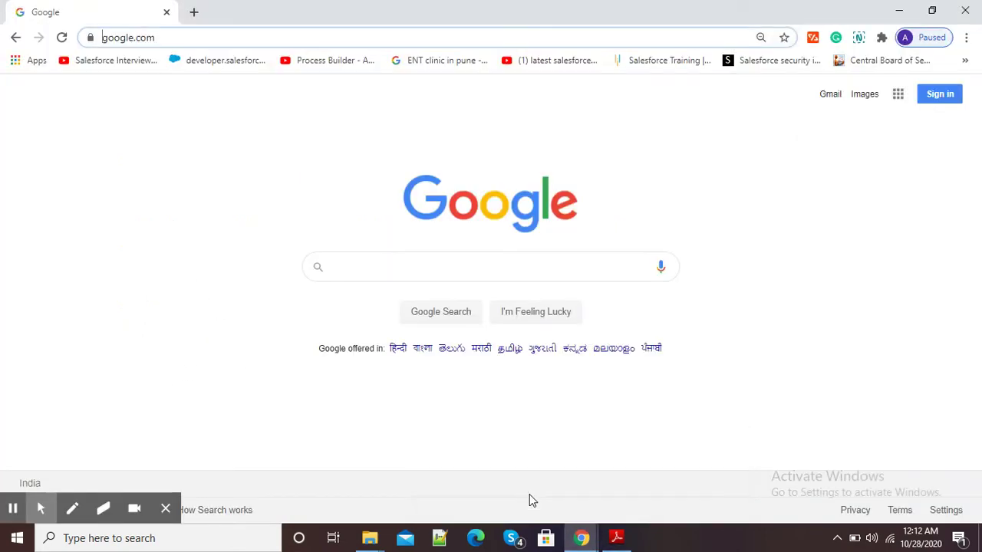
Search Google for "I love pdf" and open the Sign PDF tool on the iLovePDF website.
left_click(526, 271)
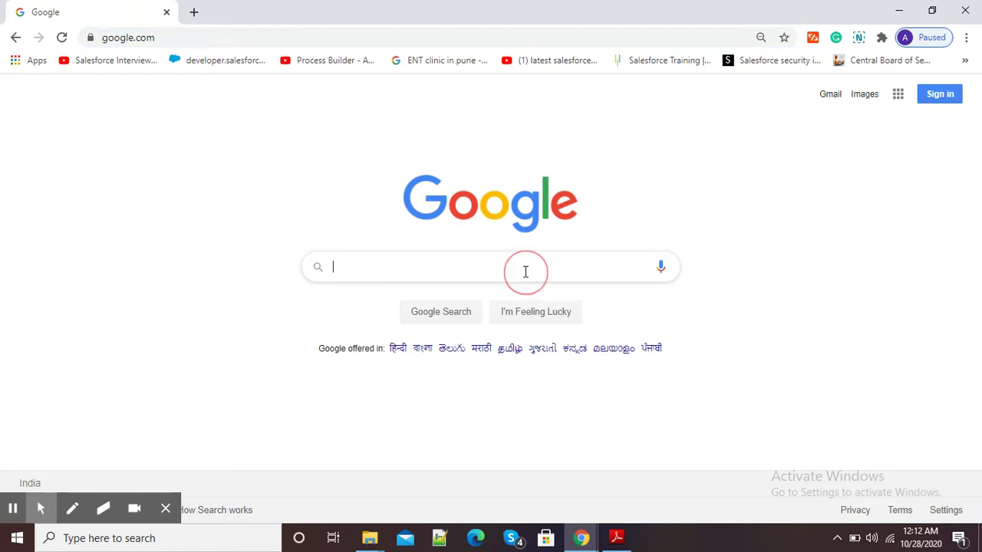
type("I love pdf")
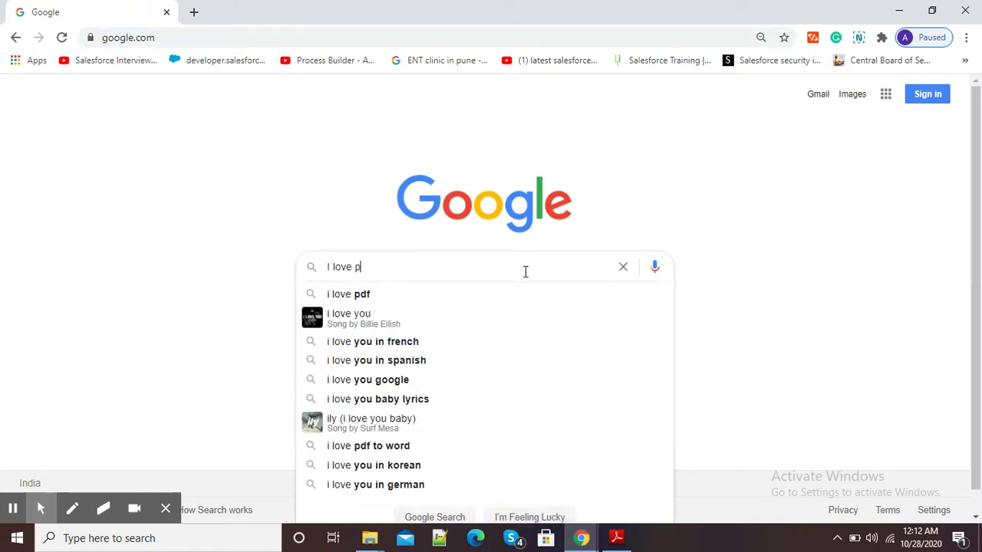
key("Return")
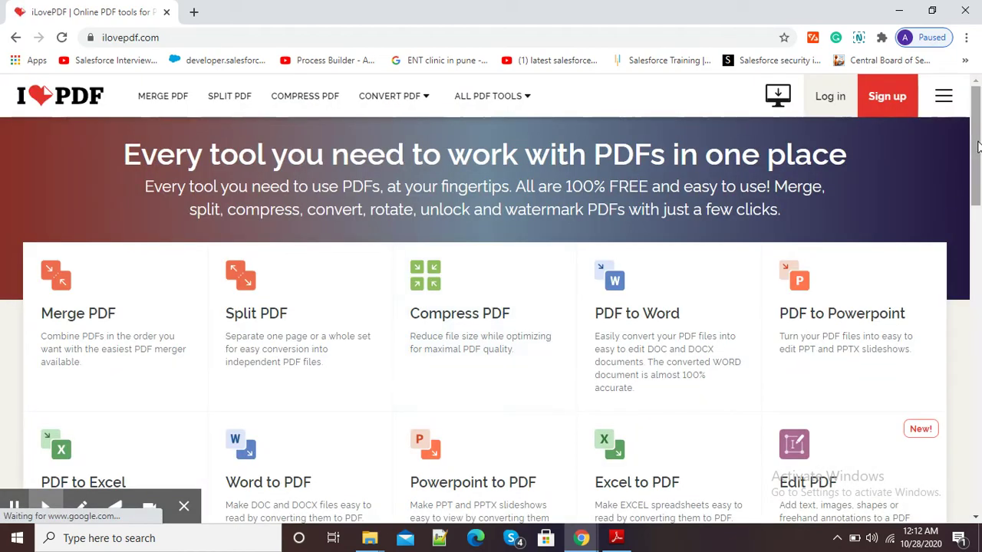
left_click_drag(978, 146, 978, 318)
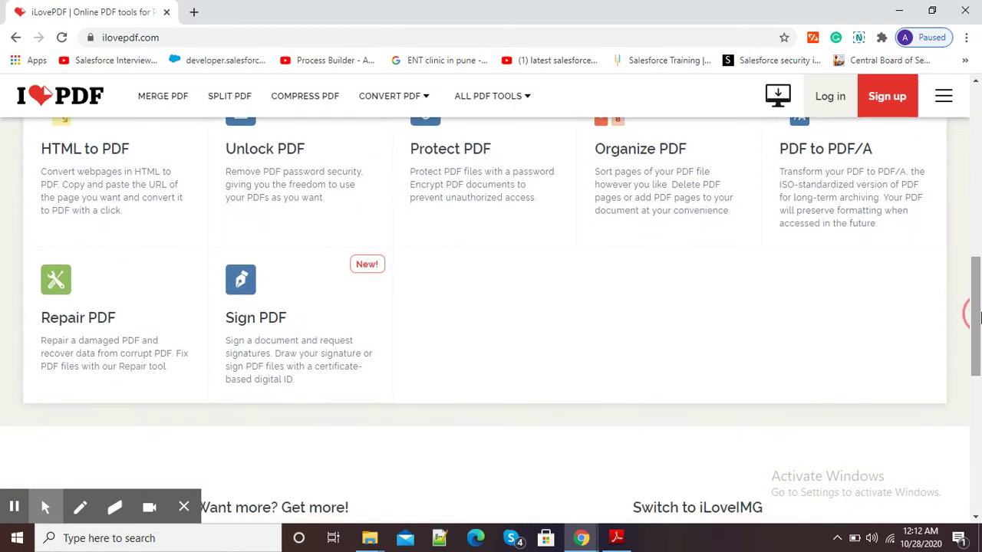
left_click(274, 321)
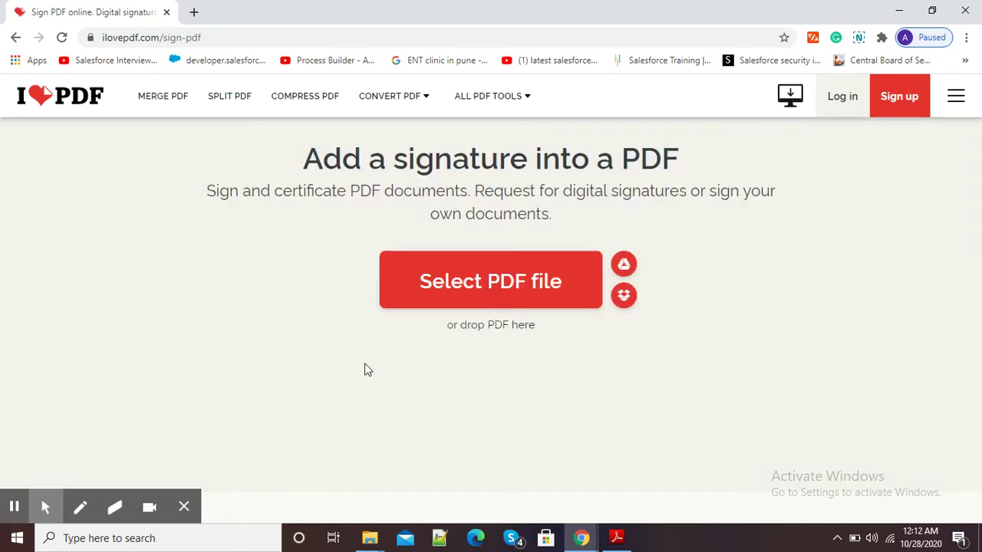
Upload "New Microsoft Word Document (3)" from the Desktop folder and choose "Only me" as the document's signer.
left_click(493, 285)
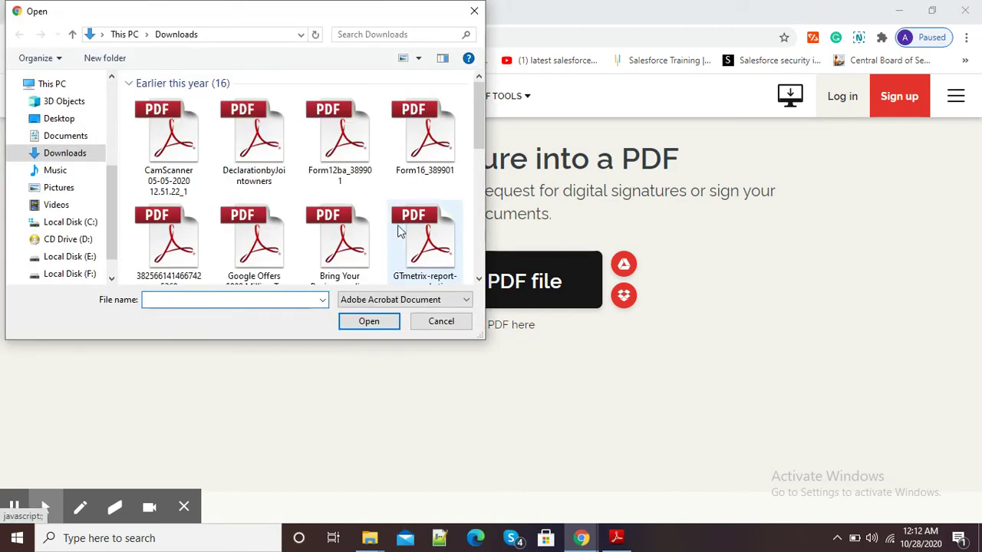
left_click(61, 119)
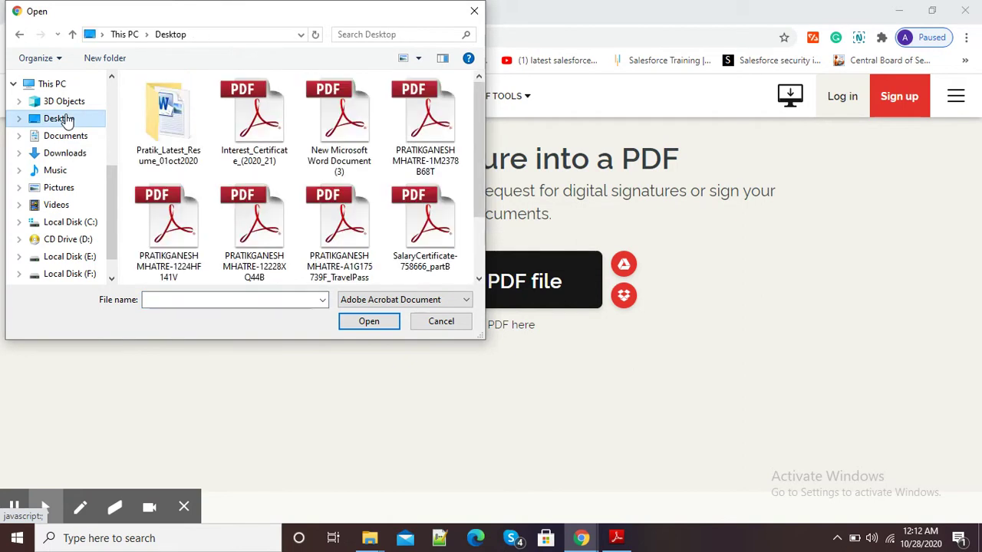
left_click(335, 223)
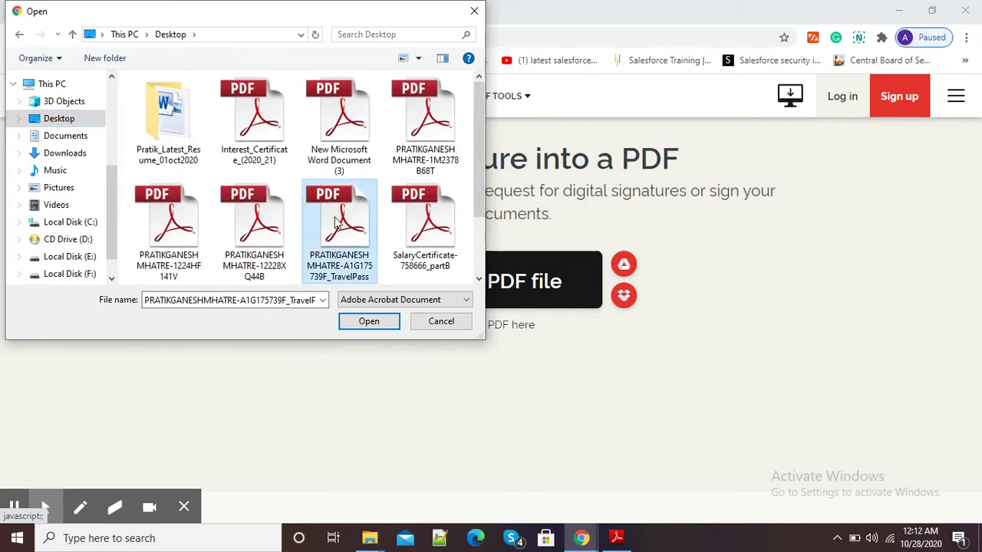
key("Up")
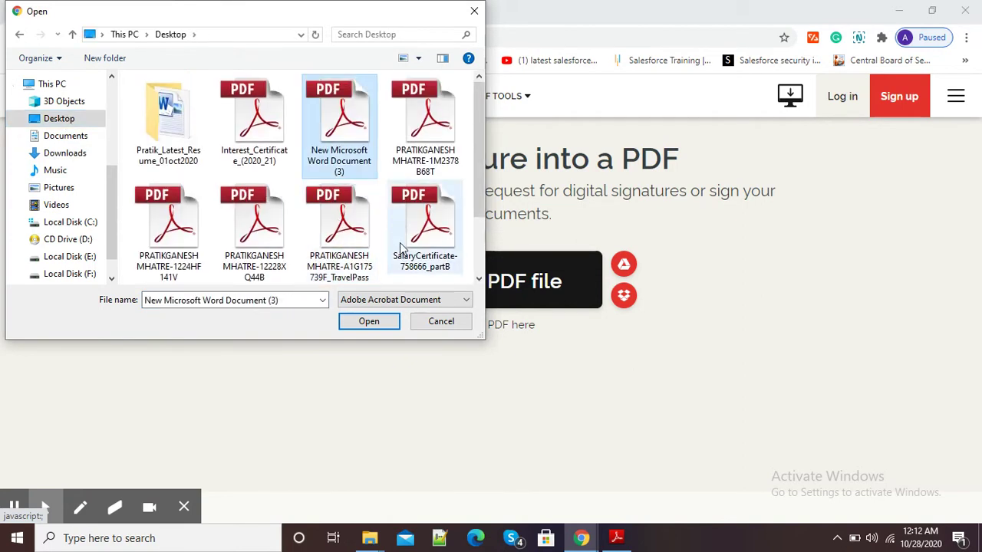
left_click(376, 323)
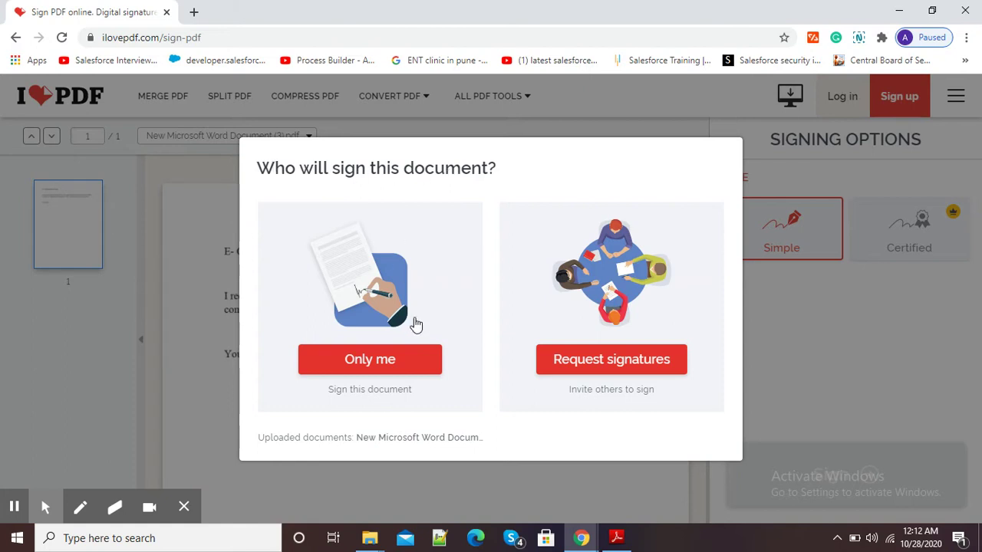
left_click(377, 366)
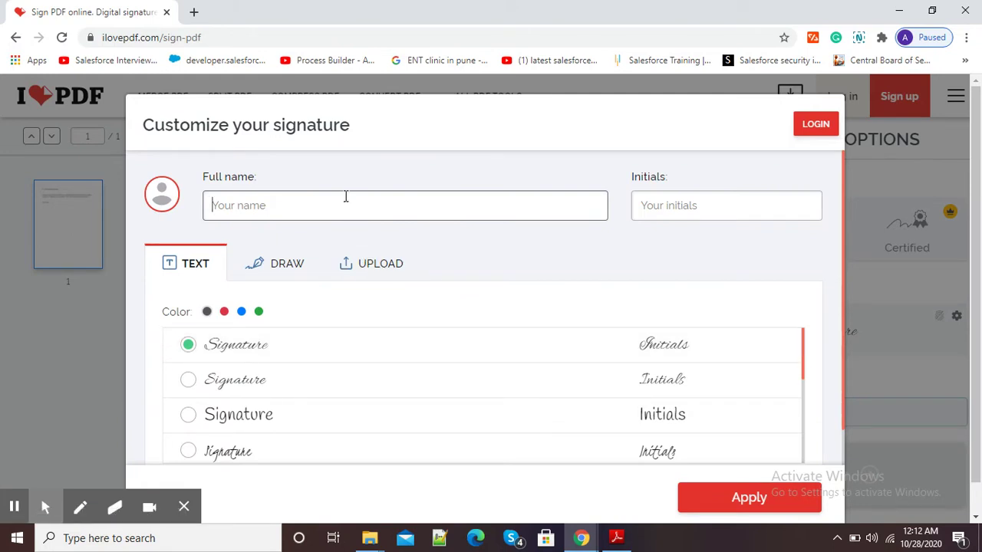
Enter the signer's full name and initials for the signature.
left_click(345, 205)
type("Kalpit Ga")
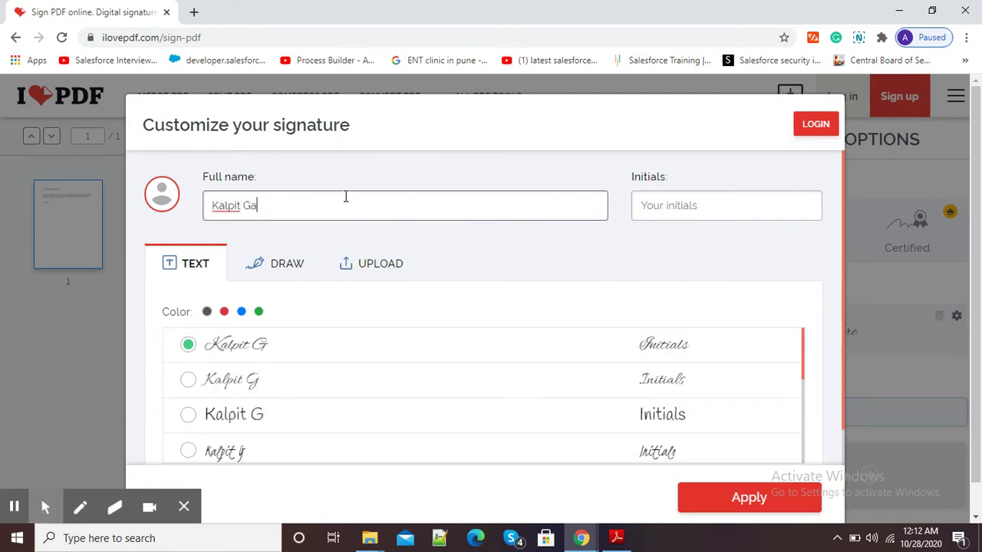
type("nesh Mhatre")
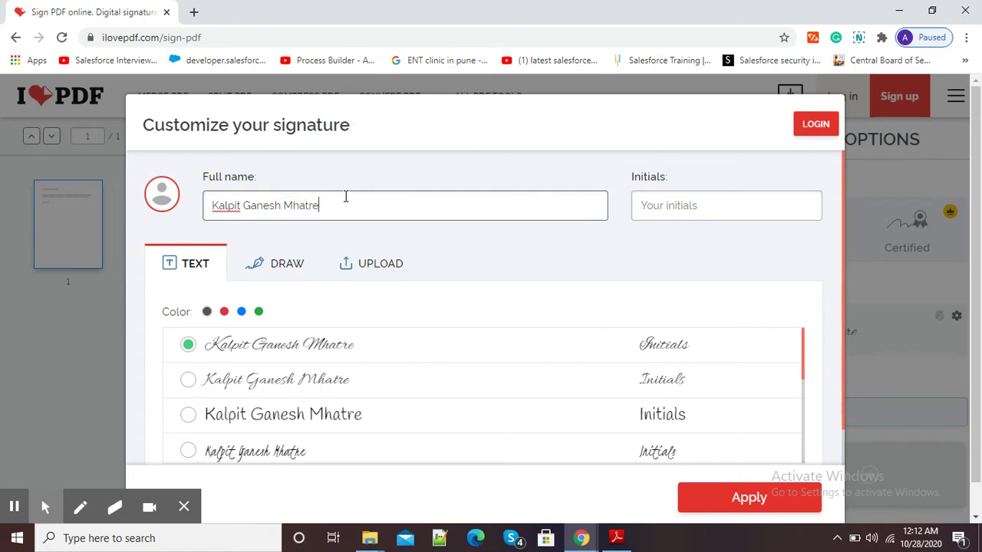
left_click(650, 207)
type("K")
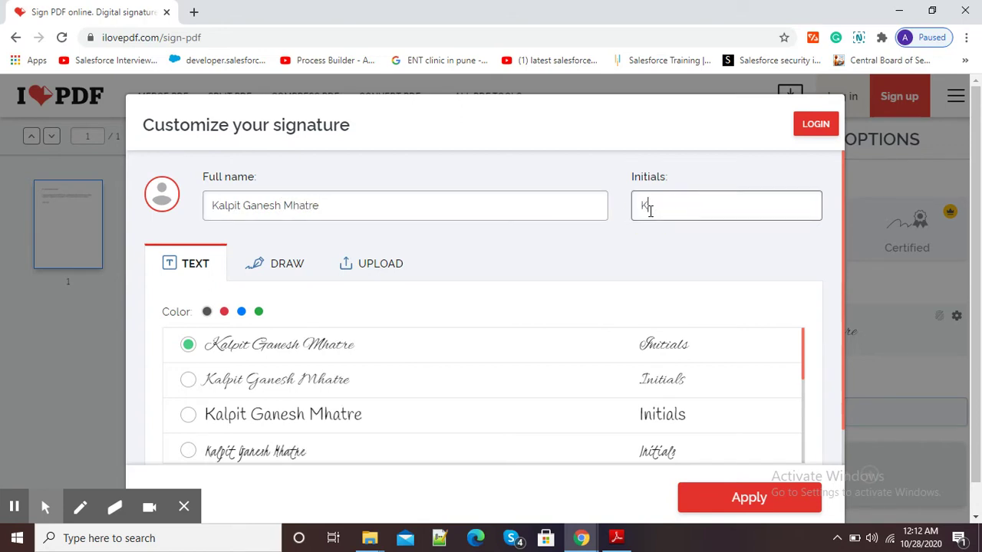
type("GM")
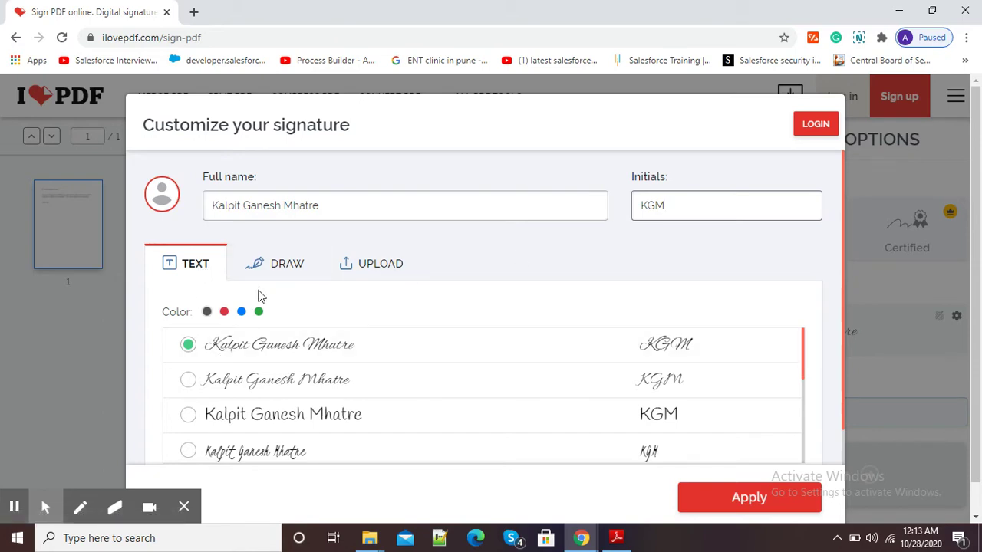
Look through the draw, upload and text options for creating the signature.
left_click(274, 275)
left_click(367, 267)
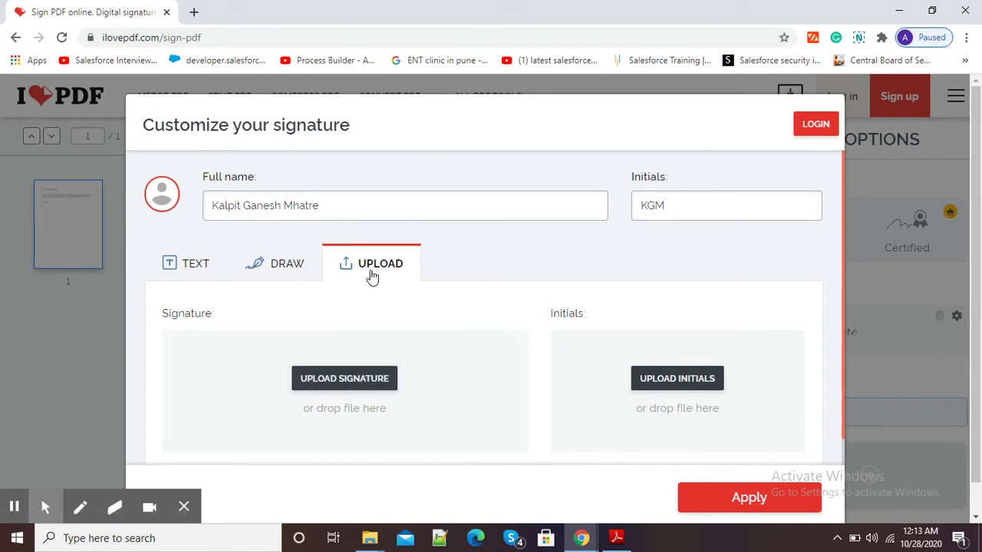
left_click(198, 266)
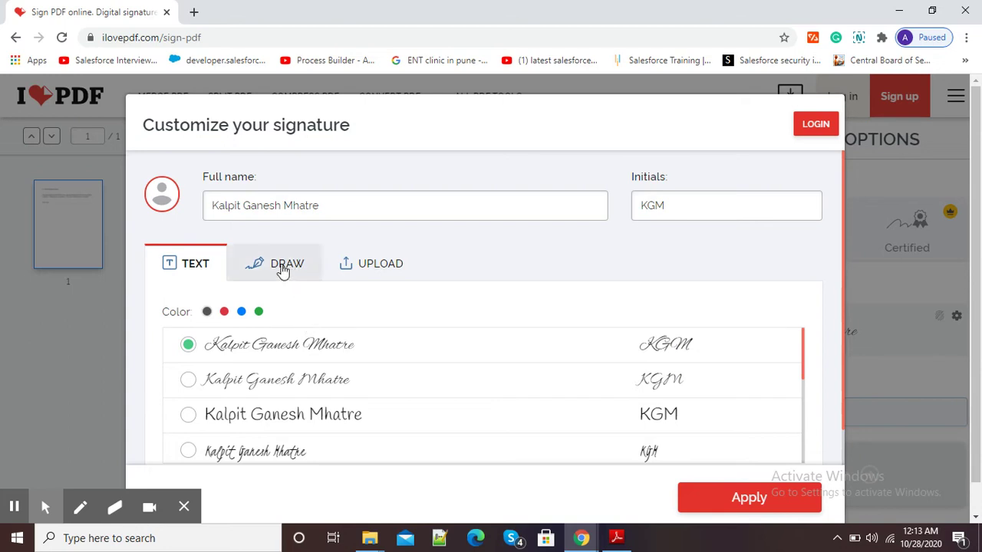
Draw a handwritten signature and the signer's initials by hand, and apply them as the document's signature.
left_click(282, 269)
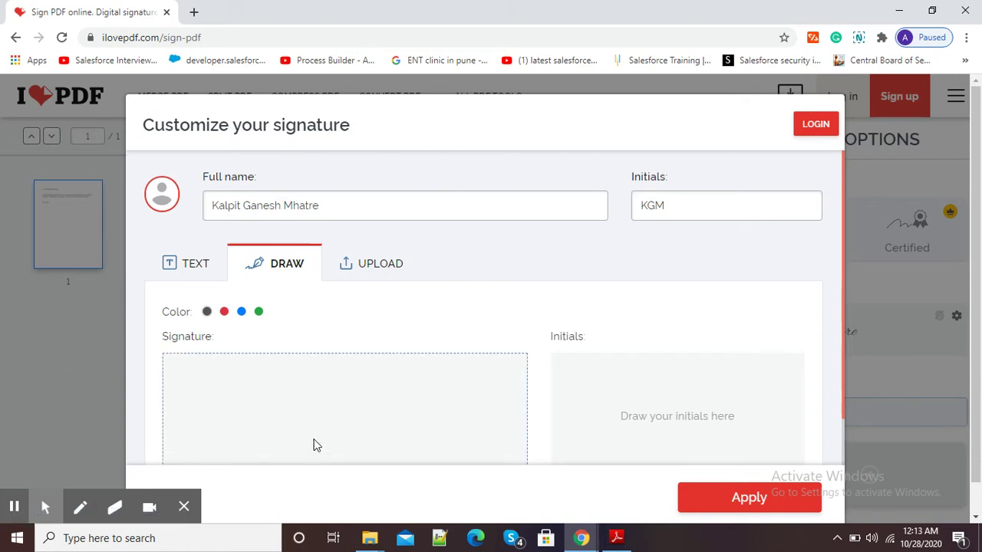
left_click(284, 396)
mouse_move(288, 400)
left_mouse_down()
mouse_move(304, 434)
mouse_move(320, 391)
mouse_move(341, 412)
mouse_move(397, 404)
mouse_move(312, 425)
mouse_move(365, 427)
left_mouse_up()
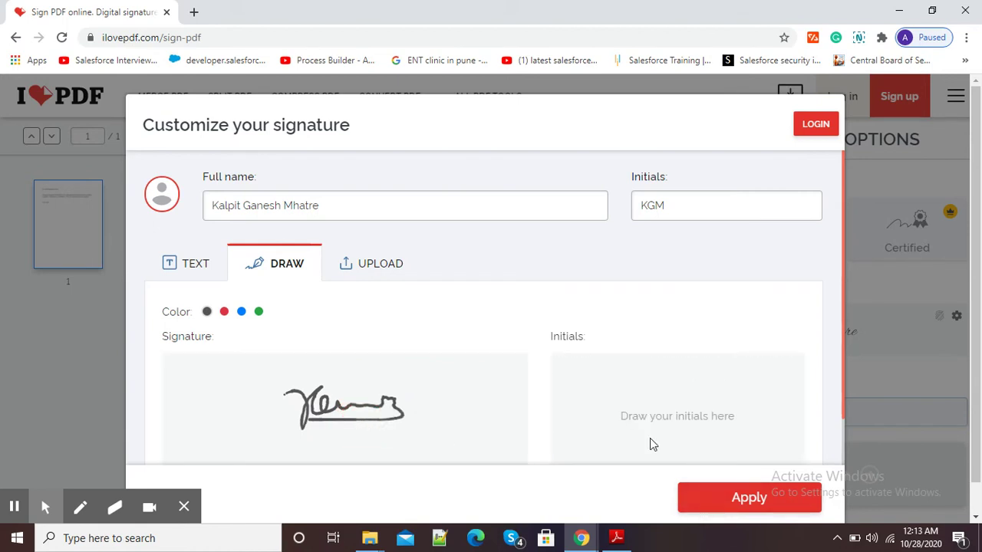
left_click_drag(606, 381, 606, 434)
mouse_move(638, 369)
left_mouse_down()
mouse_move(609, 398)
mouse_move(643, 427)
left_mouse_up()
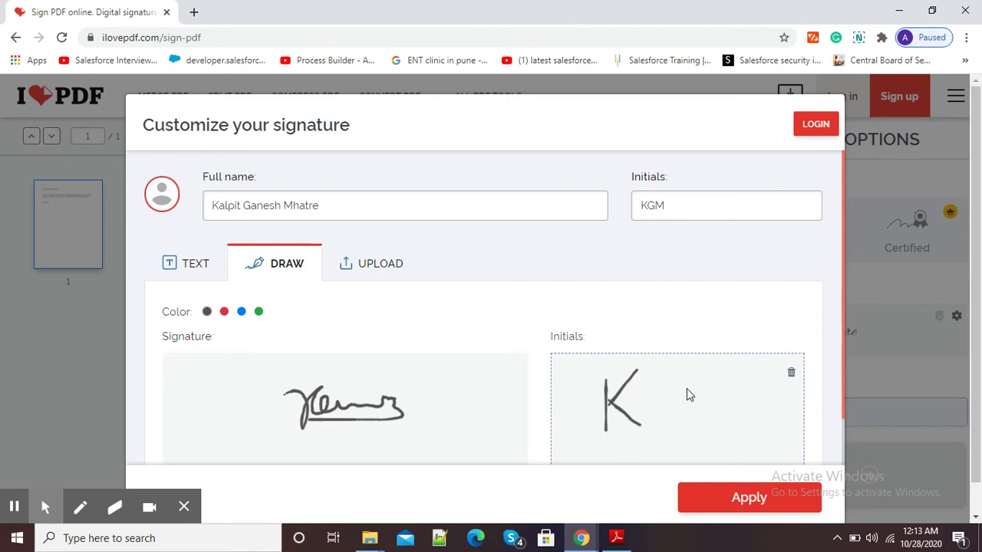
mouse_move(705, 389)
left_mouse_down()
mouse_move(678, 412)
mouse_move(710, 418)
mouse_move(735, 388)
mouse_move(760, 407)
mouse_move(759, 388)
mouse_move(776, 430)
left_mouse_up()
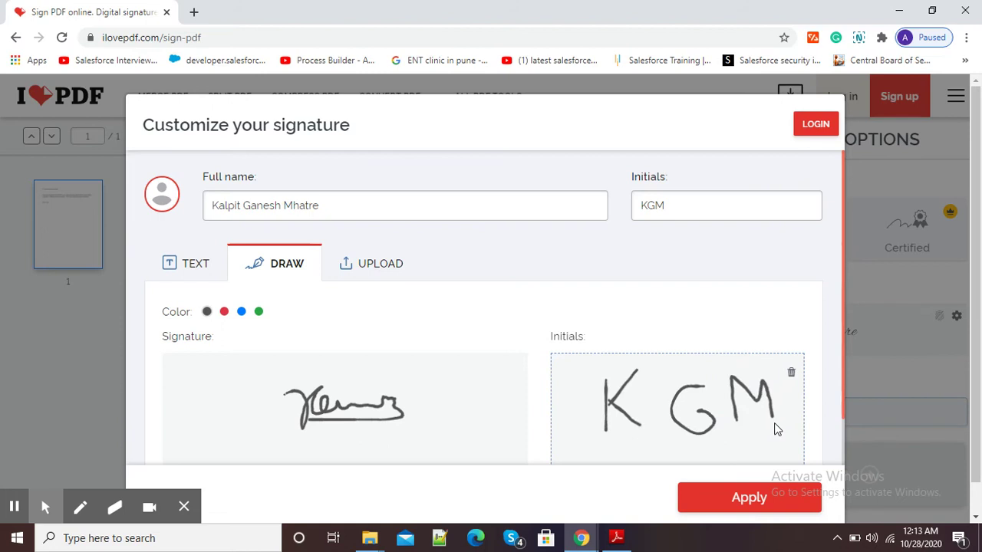
left_click(741, 500)
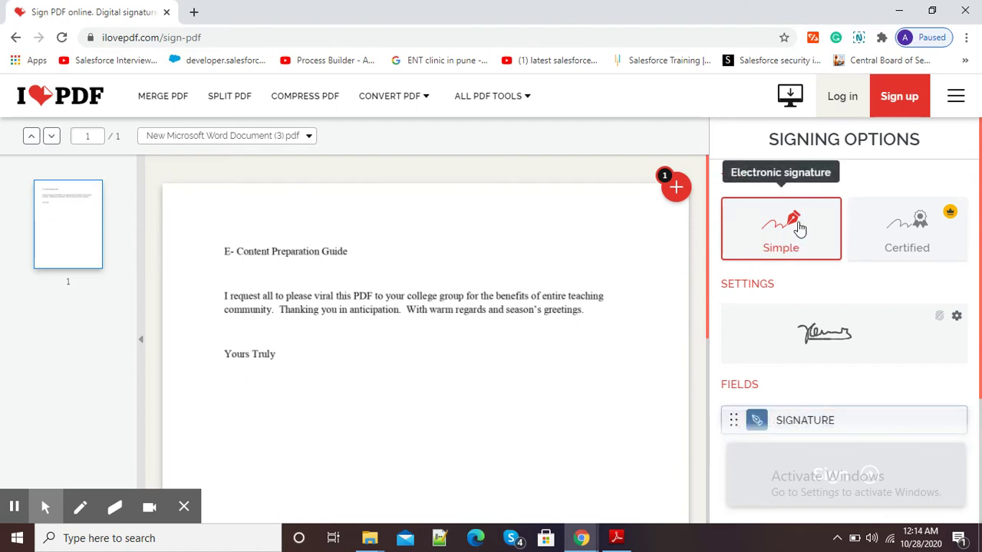
Keep the Simple signature type and review the drawn signature and initials in the signature settings.
left_click(786, 241)
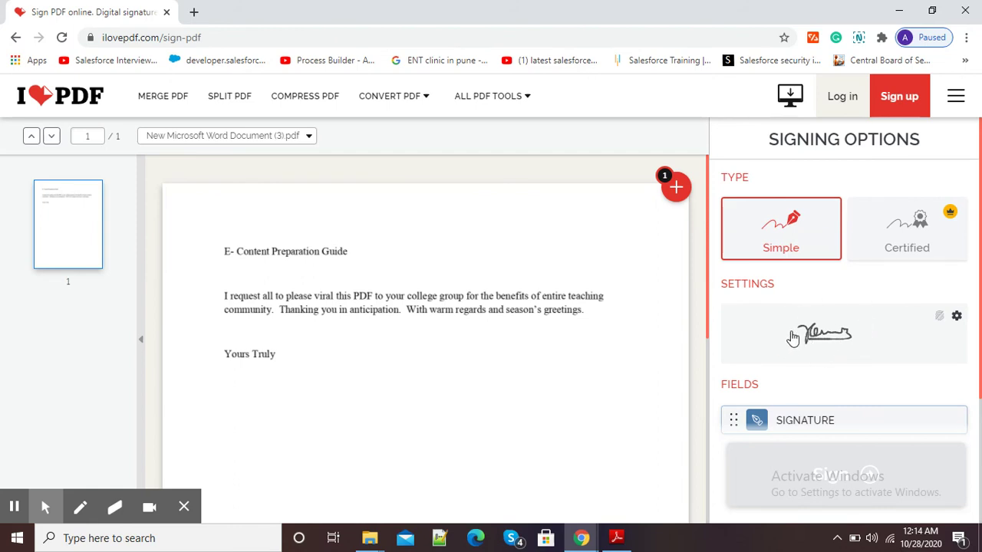
left_click(795, 337)
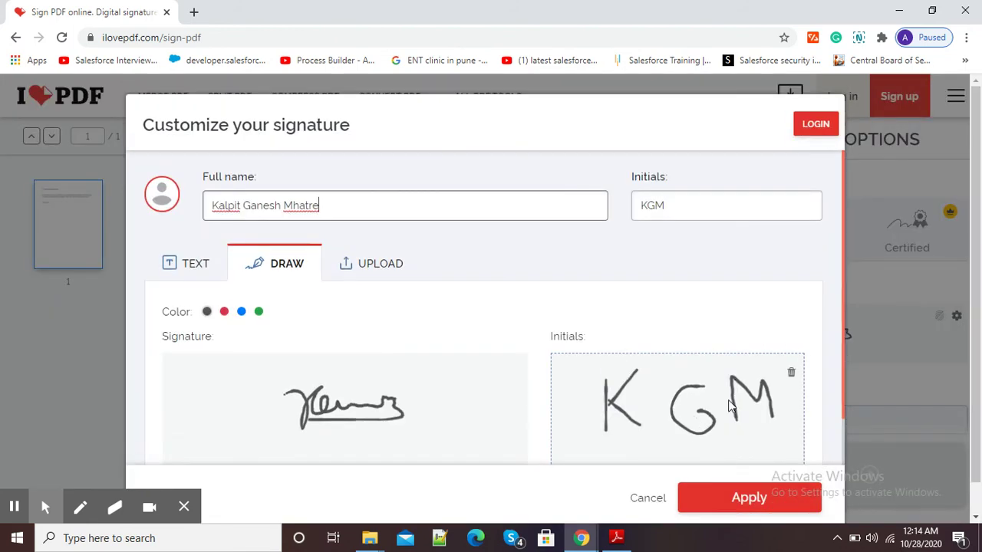
left_click(723, 508)
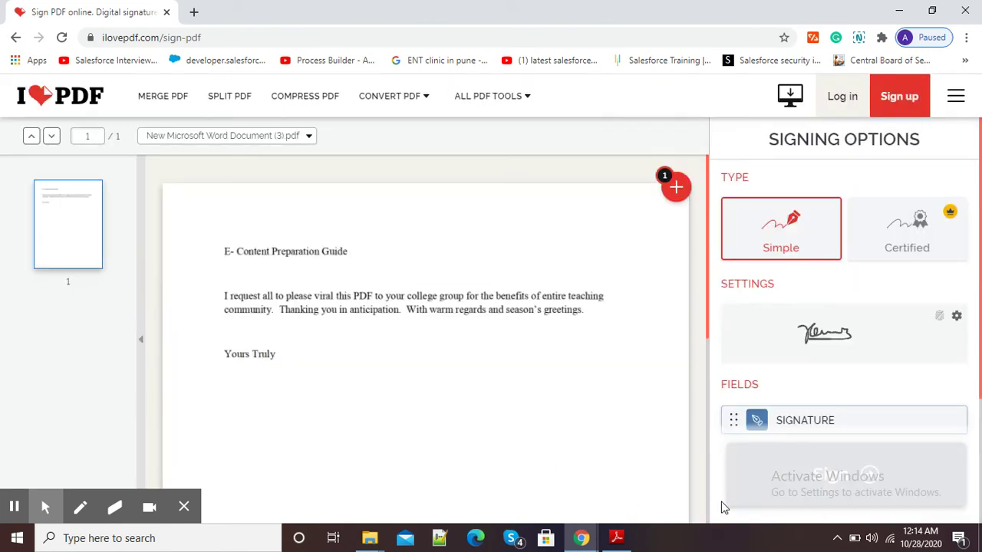
Place the drawn signature just below "Yours Truly" and sign the document, downloading the signed copy.
mouse_move(875, 334)
left_mouse_down()
mouse_move(381, 396)
mouse_move(245, 395)
mouse_move(254, 401)
mouse_move(252, 391)
left_mouse_up()
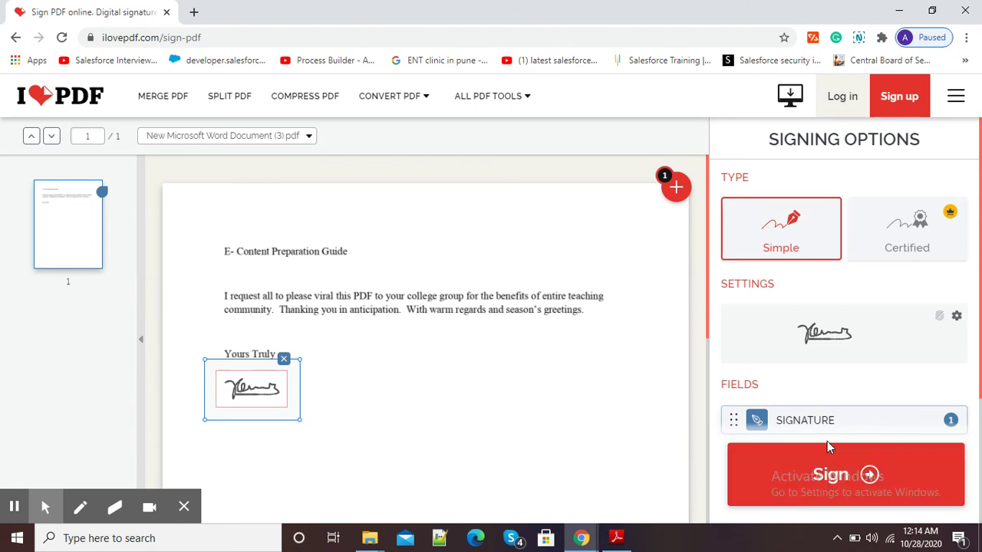
left_click(836, 472)
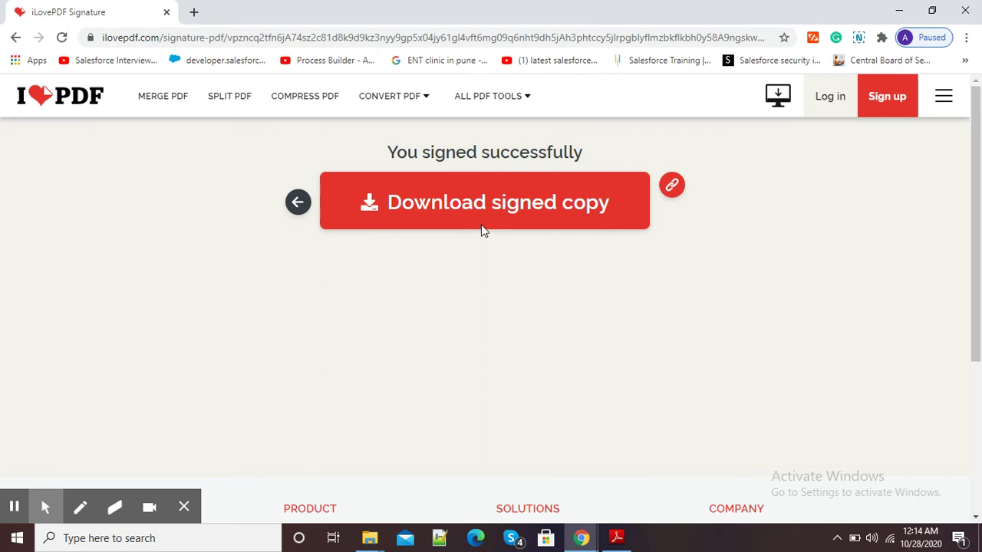
left_click(487, 203)
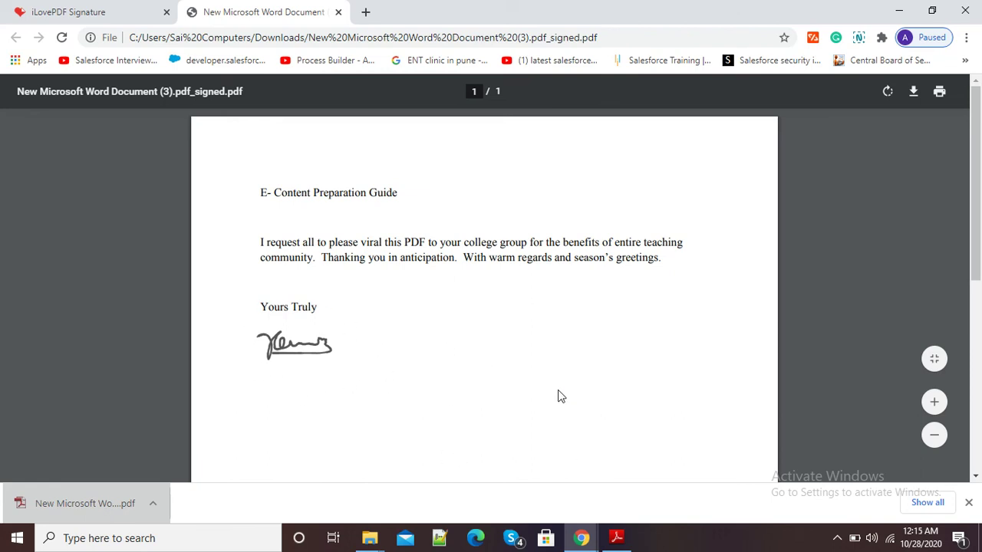
mouse_move(583, 542)
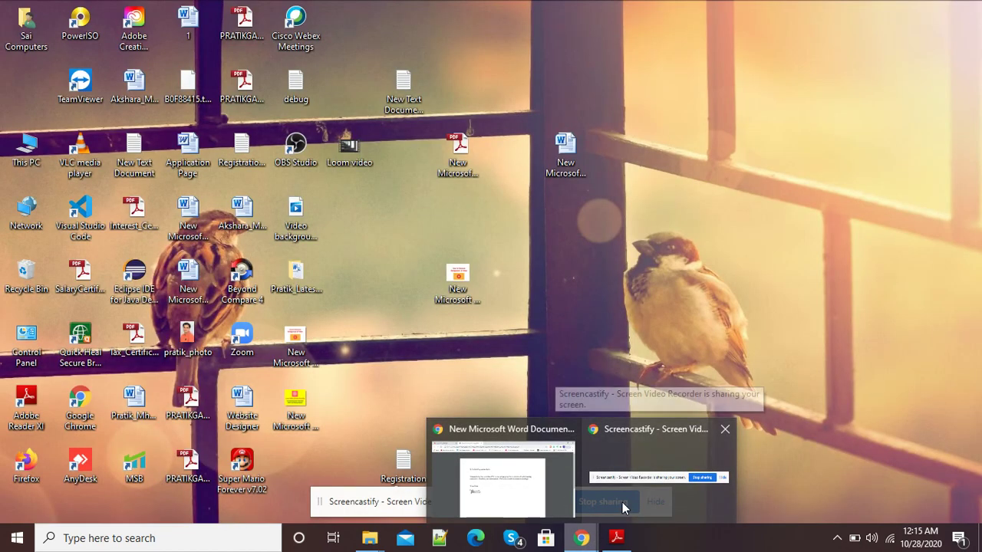
left_click(623, 502)
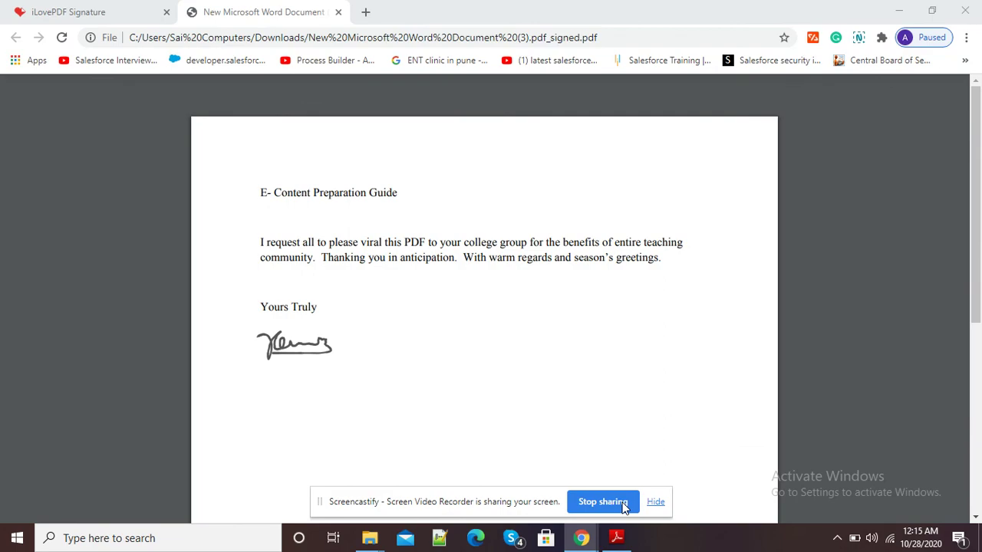